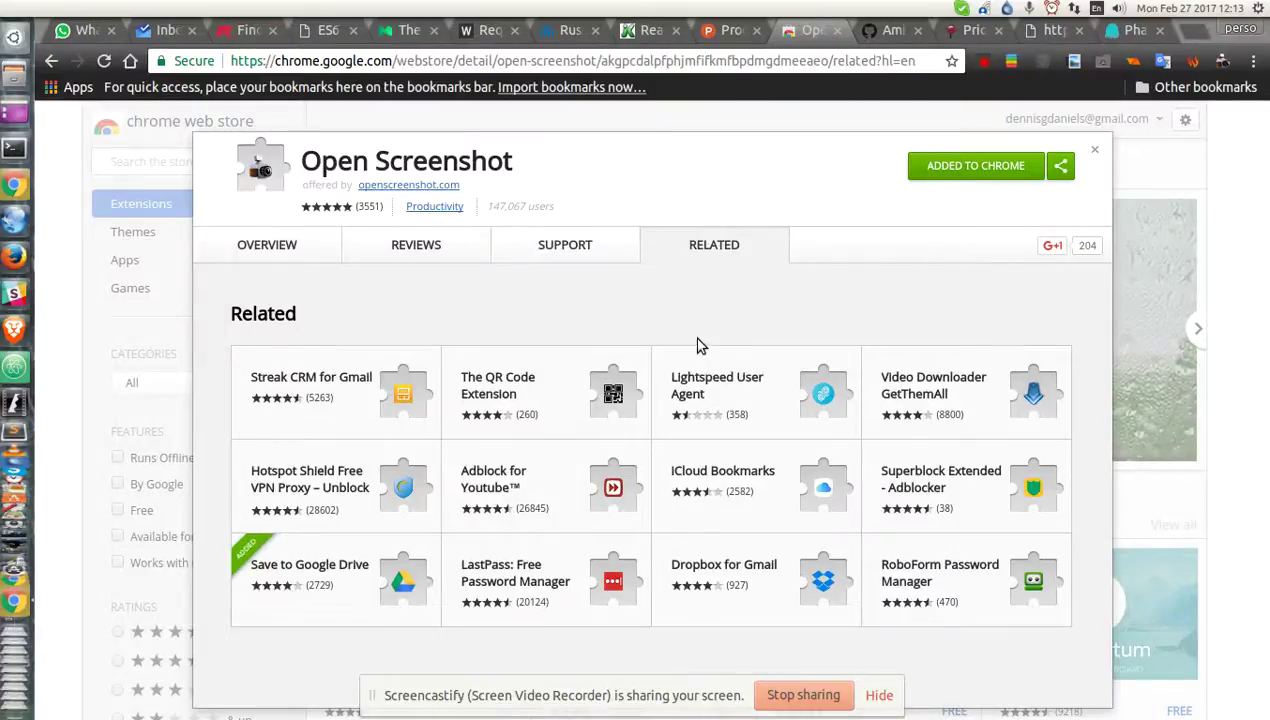
Step: Select and deselect part of the store title, then bring up Open Screenshot's capture options
{"action": "left_click_drag", "start_coordinate": [318, 163], "coordinate": [491, 163]}
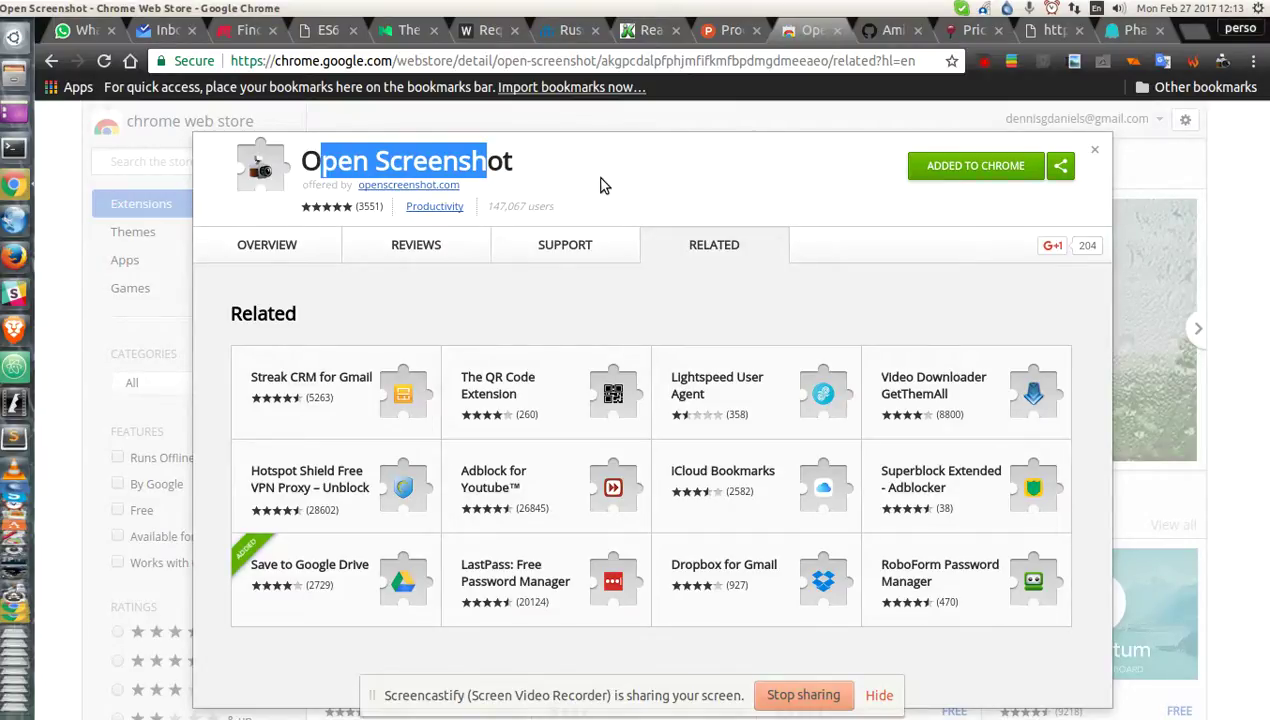
{"action": "left_click", "coordinate": [520, 166]}
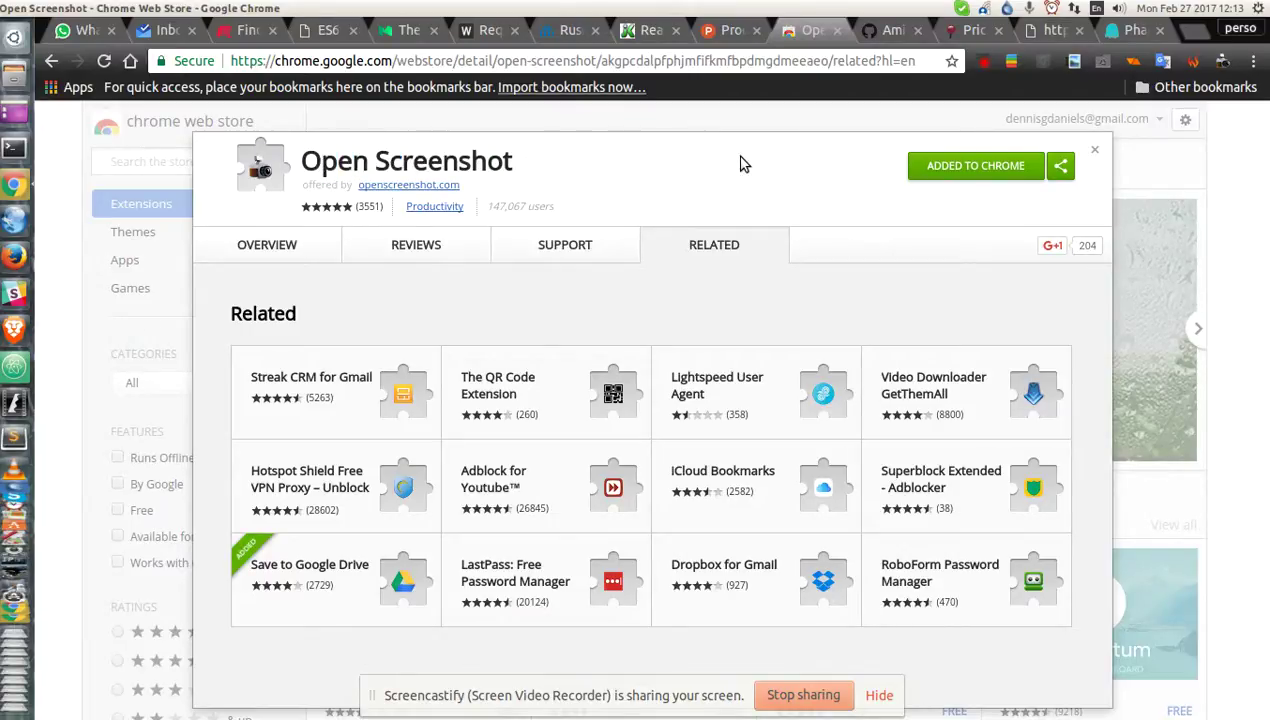
{"action": "left_click", "coordinate": [1221, 61]}
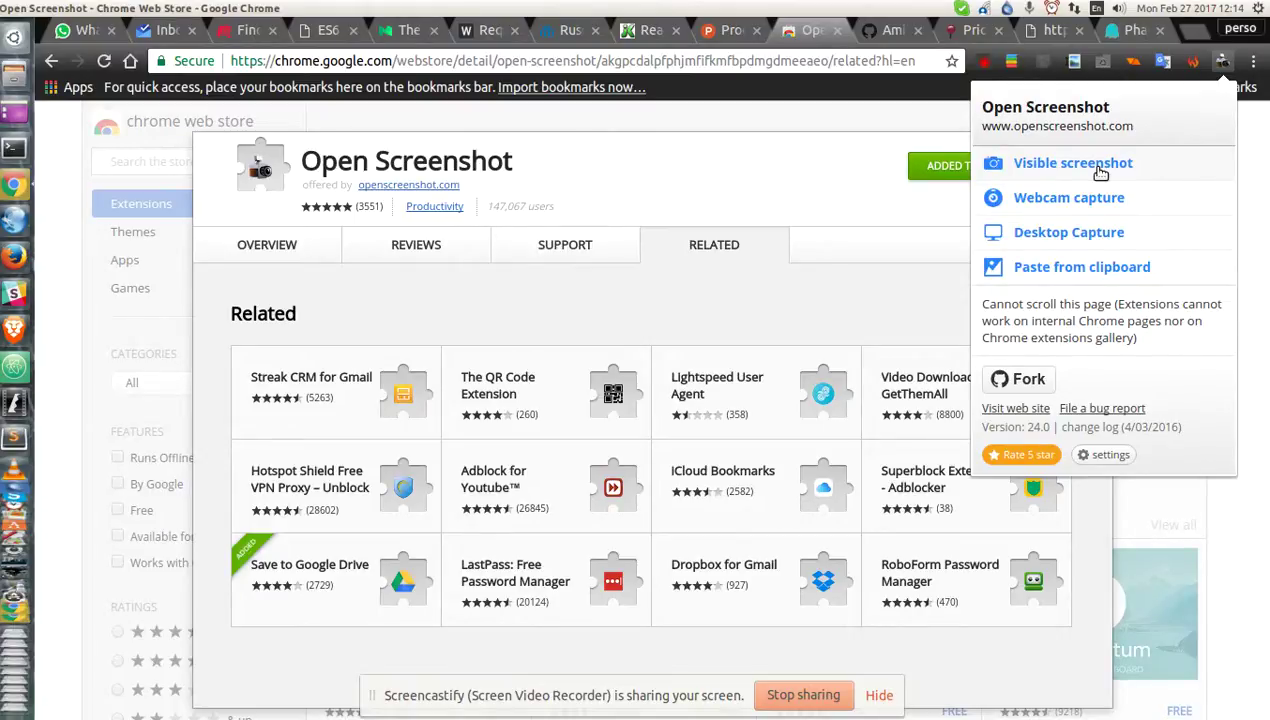
Step: Capture the visible Web Store page into the editor with 'Visible screenshot'
{"action": "left_click", "coordinate": [1100, 173]}
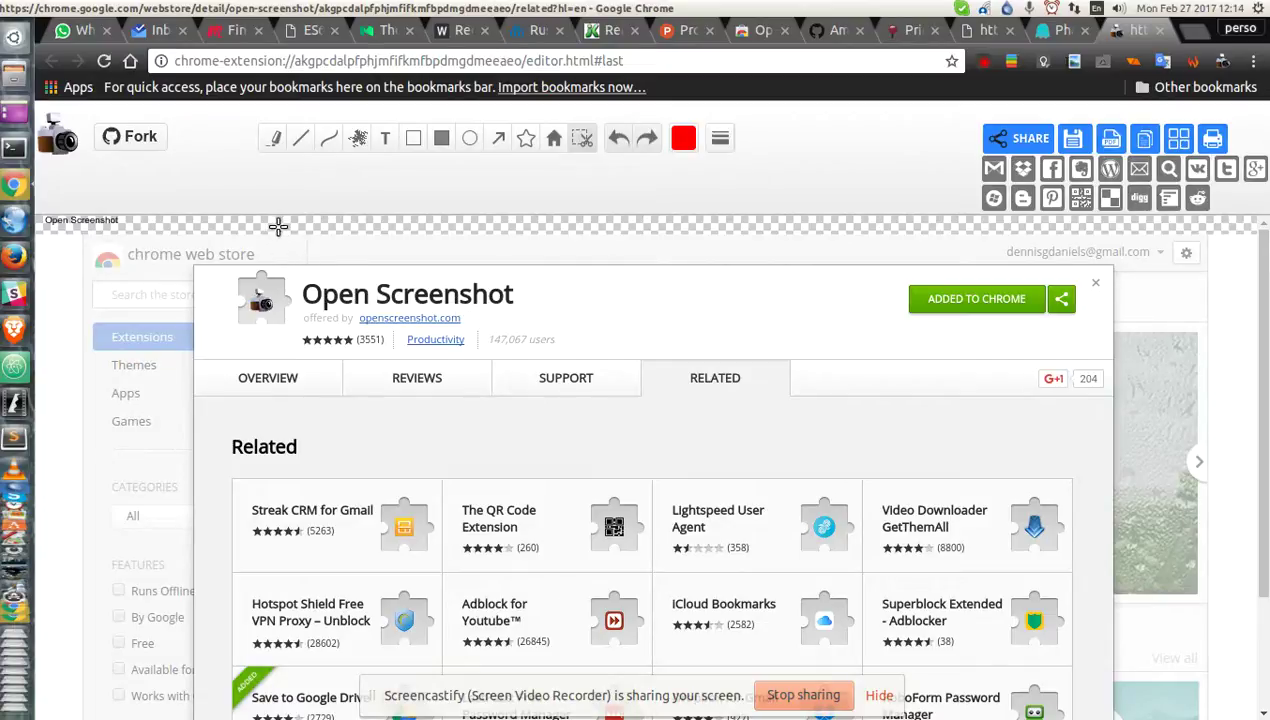
Step: Crop the capture to the extension title card and its tab row
{"action": "left_click", "coordinate": [581, 143]}
{"action": "left_click_drag", "start_coordinate": [236, 264], "coordinate": [673, 452]}
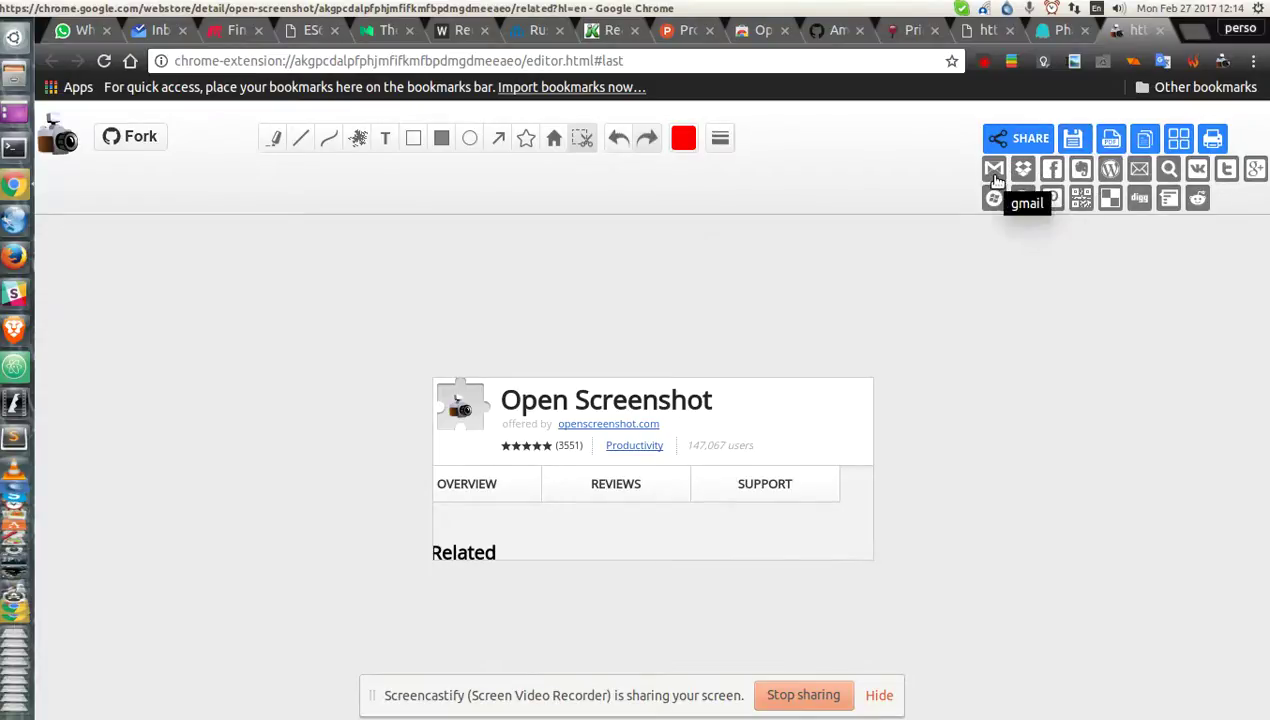
{"action": "left_click", "coordinate": [498, 138]}
Step: Draw a red arrow at the openscreenshot.com link and add a text label near Related
{"action": "left_click_drag", "start_coordinate": [795, 406], "coordinate": [710, 421]}
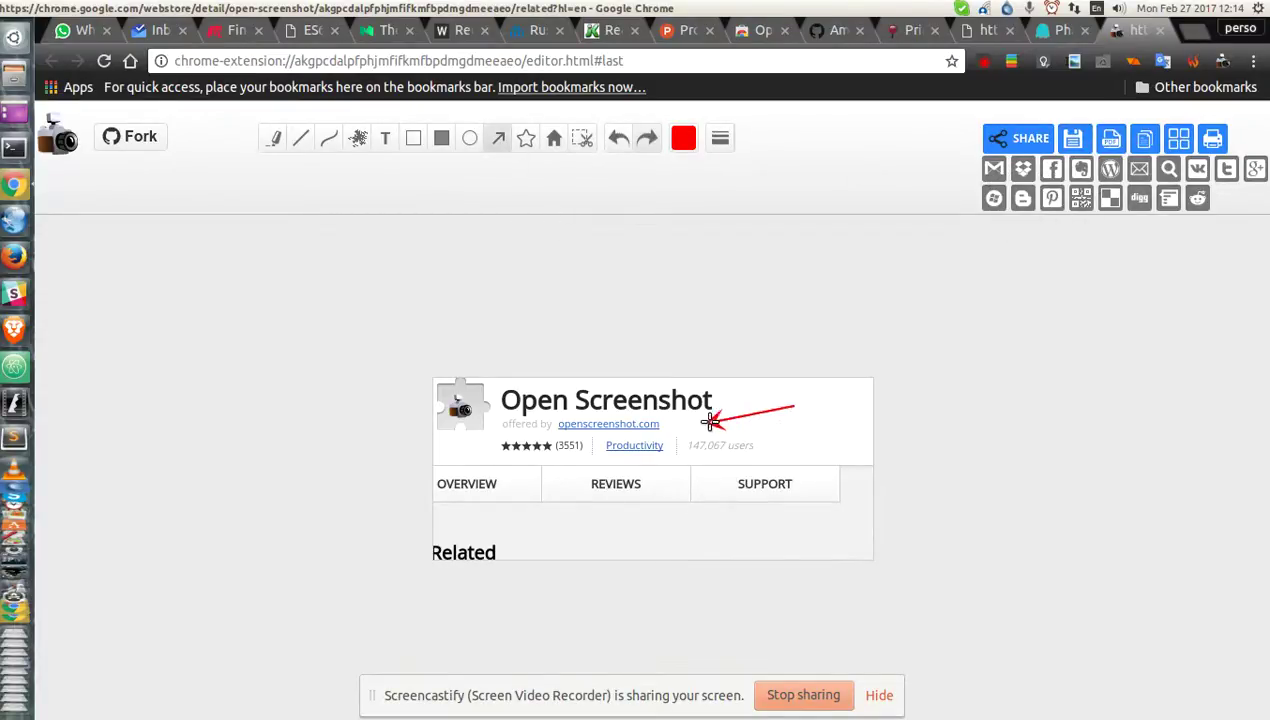
{"action": "left_click", "coordinate": [383, 140]}
{"action": "left_click", "coordinate": [589, 549]}
{"action": "type", "text": "text"}
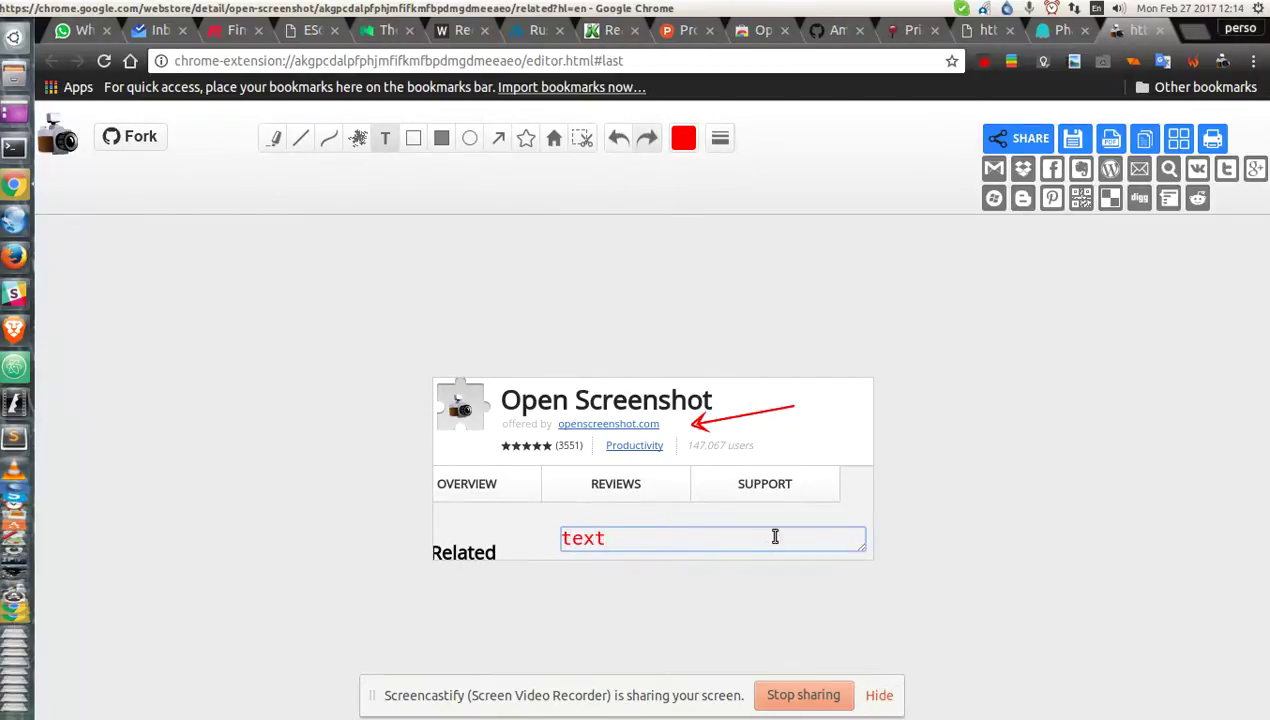
{"action": "left_click", "coordinate": [387, 140]}
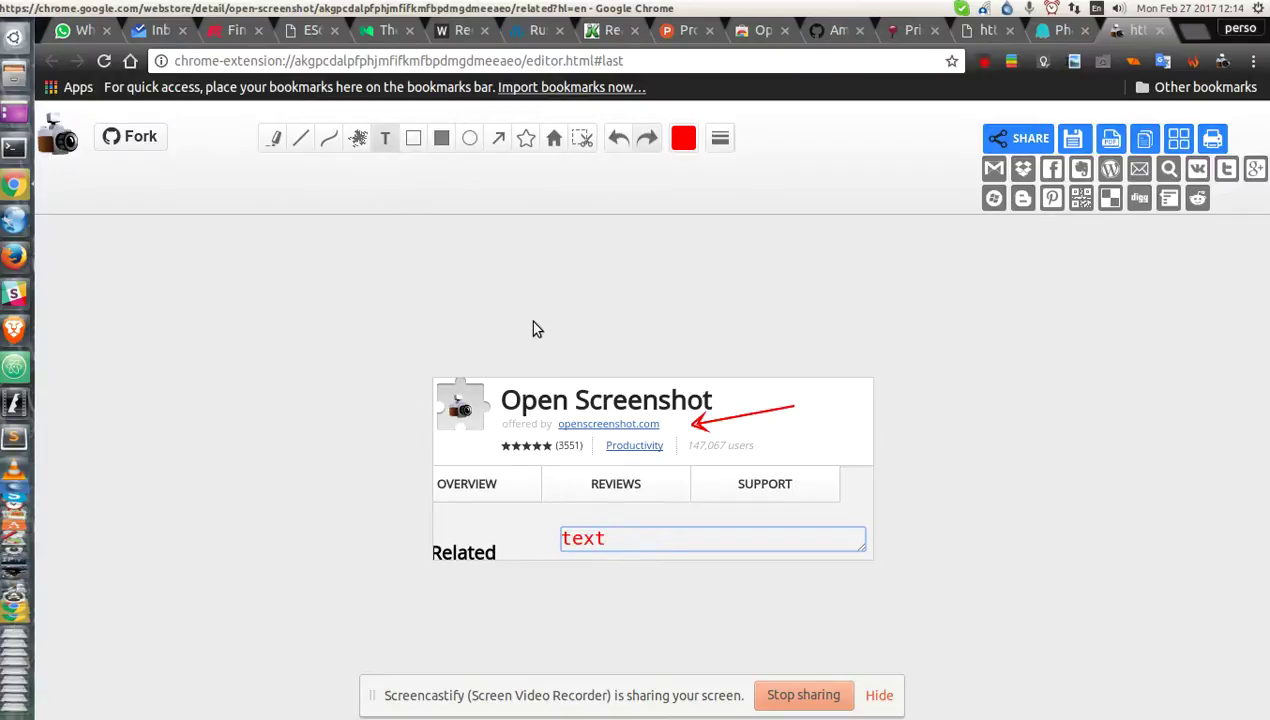
Step: Draw a second red arrow pointing up to the star rating
{"action": "left_click", "coordinate": [498, 138]}
{"action": "mouse_move", "coordinate": [507, 497]}
{"action": "left_mouse_down"}
{"action": "mouse_move", "coordinate": [522, 436]}
{"action": "mouse_move", "coordinate": [798, 558]}
{"action": "left_mouse_up"}
{"action": "left_click", "coordinate": [526, 138]}
{"action": "left_click", "coordinate": [683, 138]}
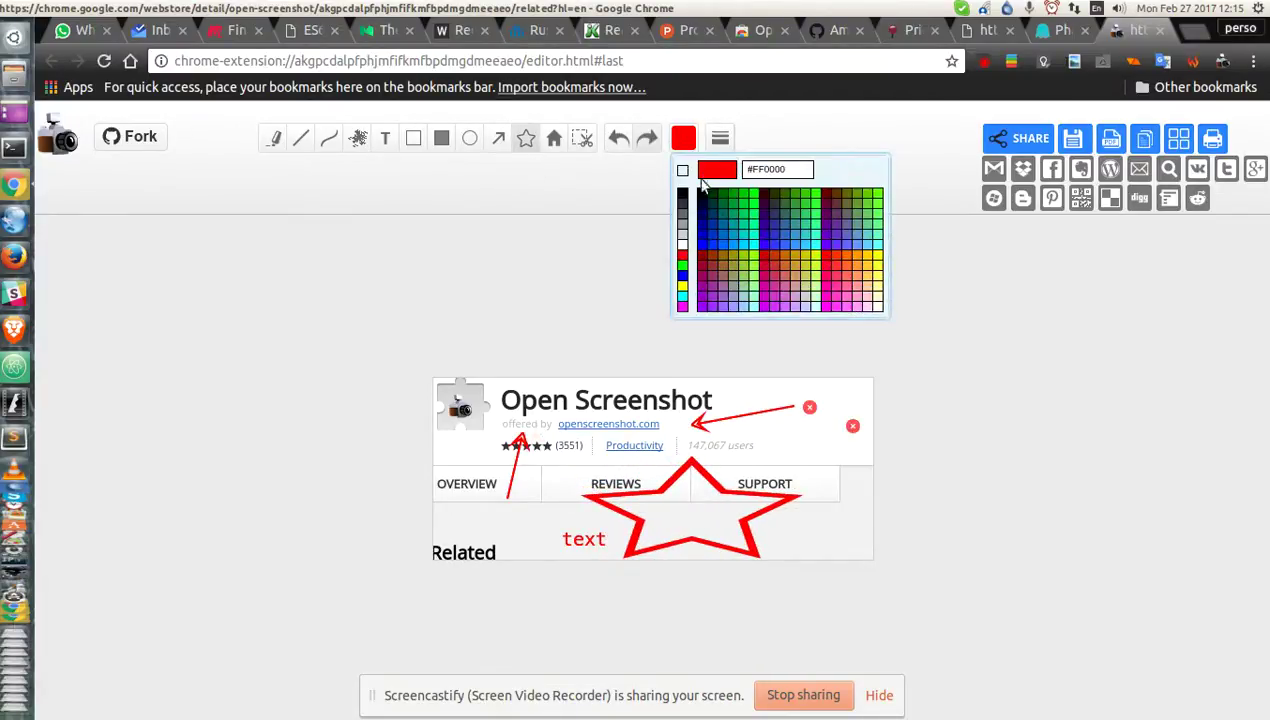
Step: Draw a blue star over the red one and a blue ellipse around OVERVIEW
{"action": "left_click", "coordinate": [725, 222]}
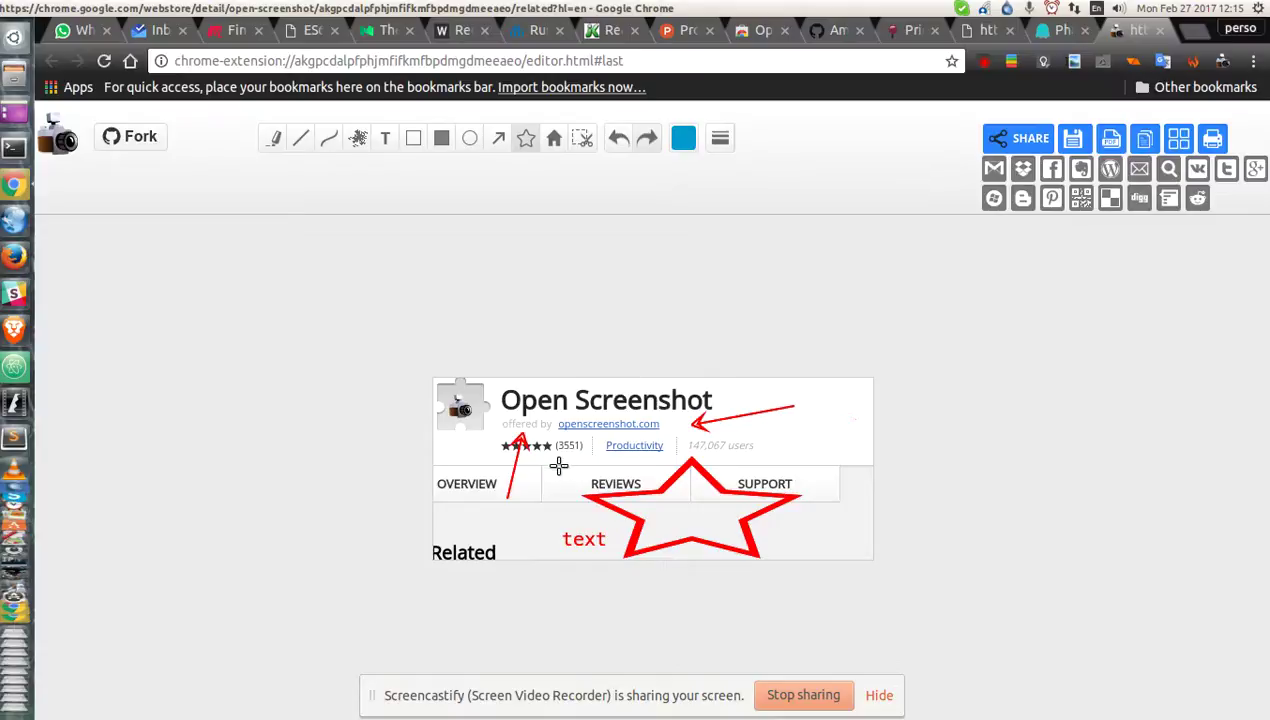
{"action": "left_click_drag", "start_coordinate": [556, 461], "coordinate": [682, 508]}
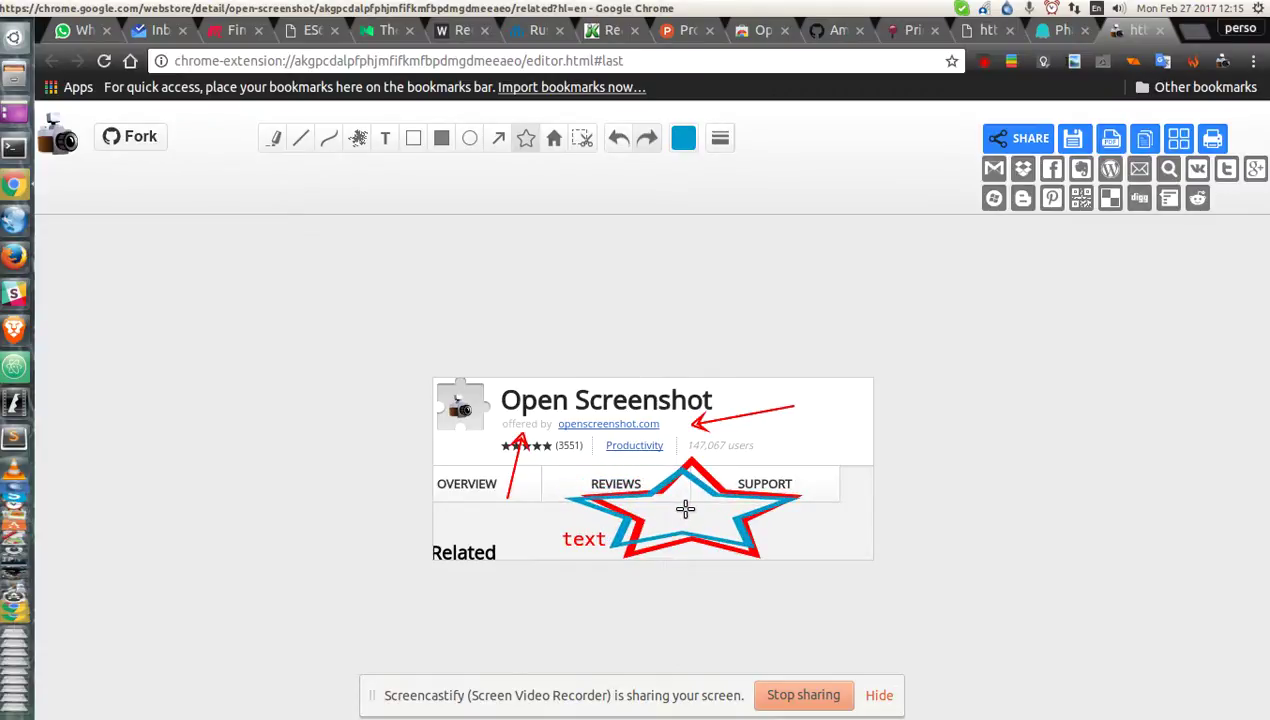
{"action": "left_click", "coordinate": [469, 138]}
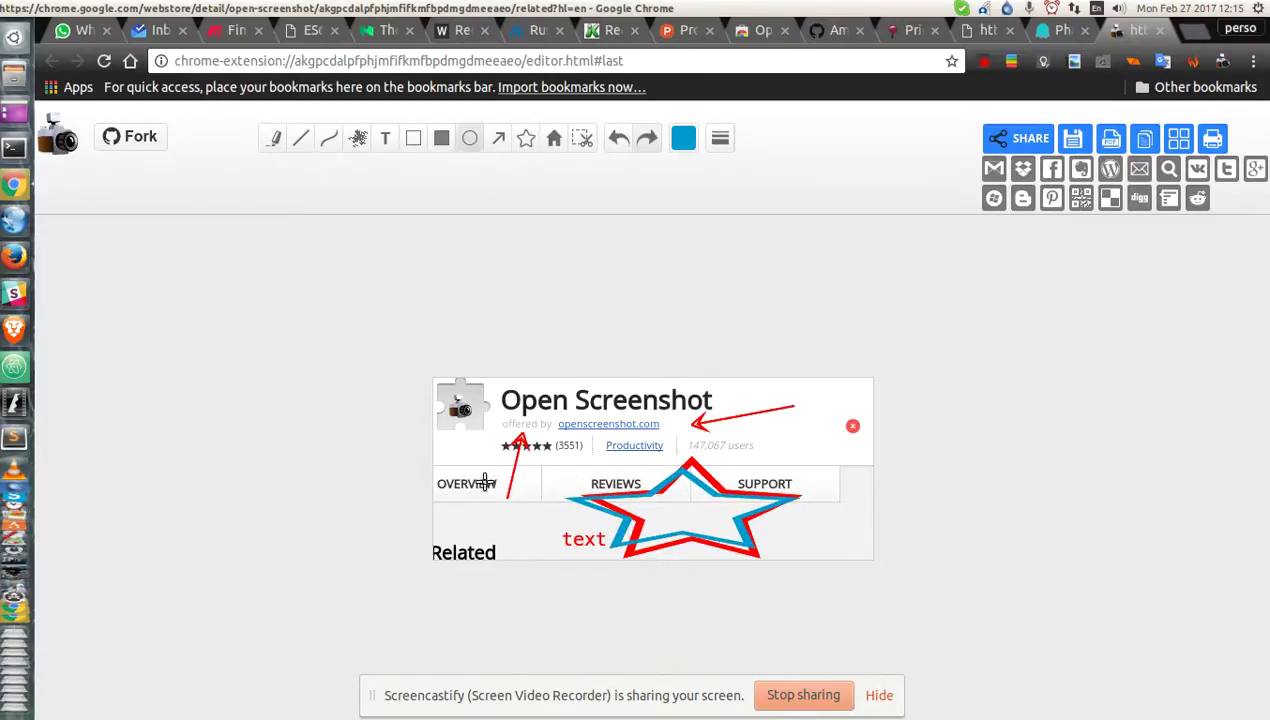
{"action": "left_click_drag", "start_coordinate": [466, 482], "coordinate": [532, 530]}
Step: Draw an olive-yellow ellipse around OVERVIEW
{"action": "left_click", "coordinate": [682, 140]}
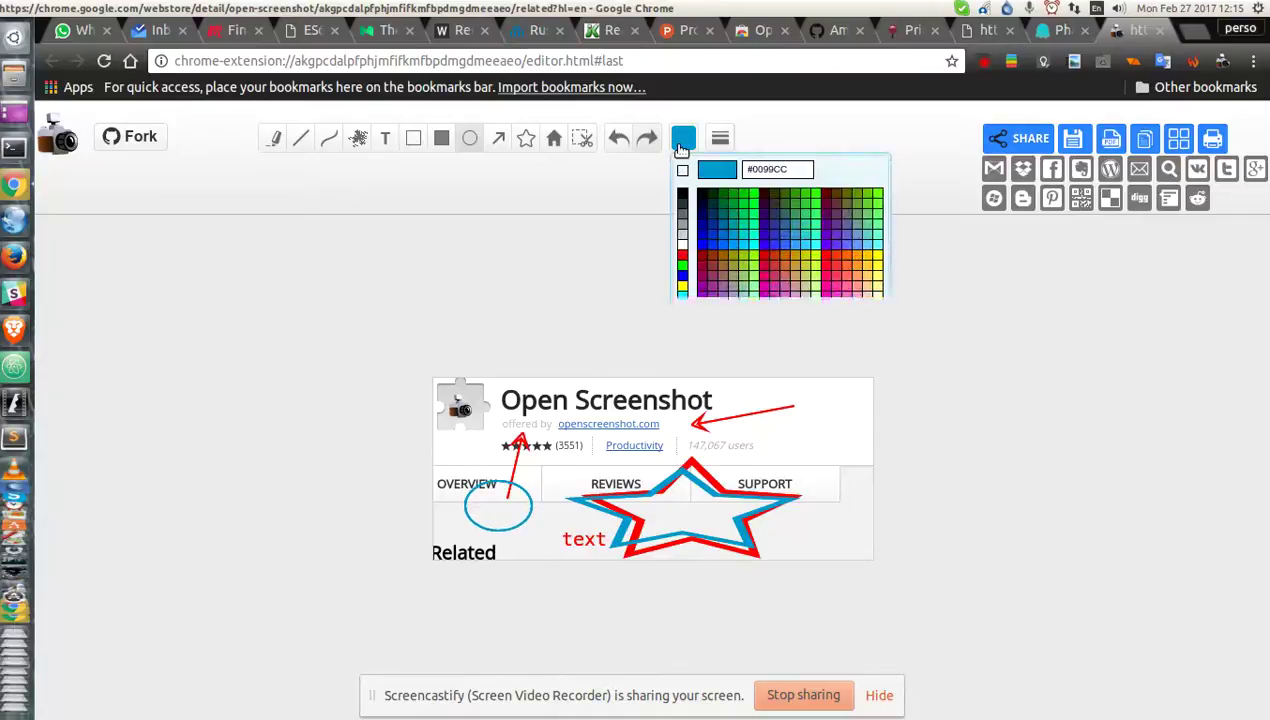
{"action": "left_click", "coordinate": [758, 287]}
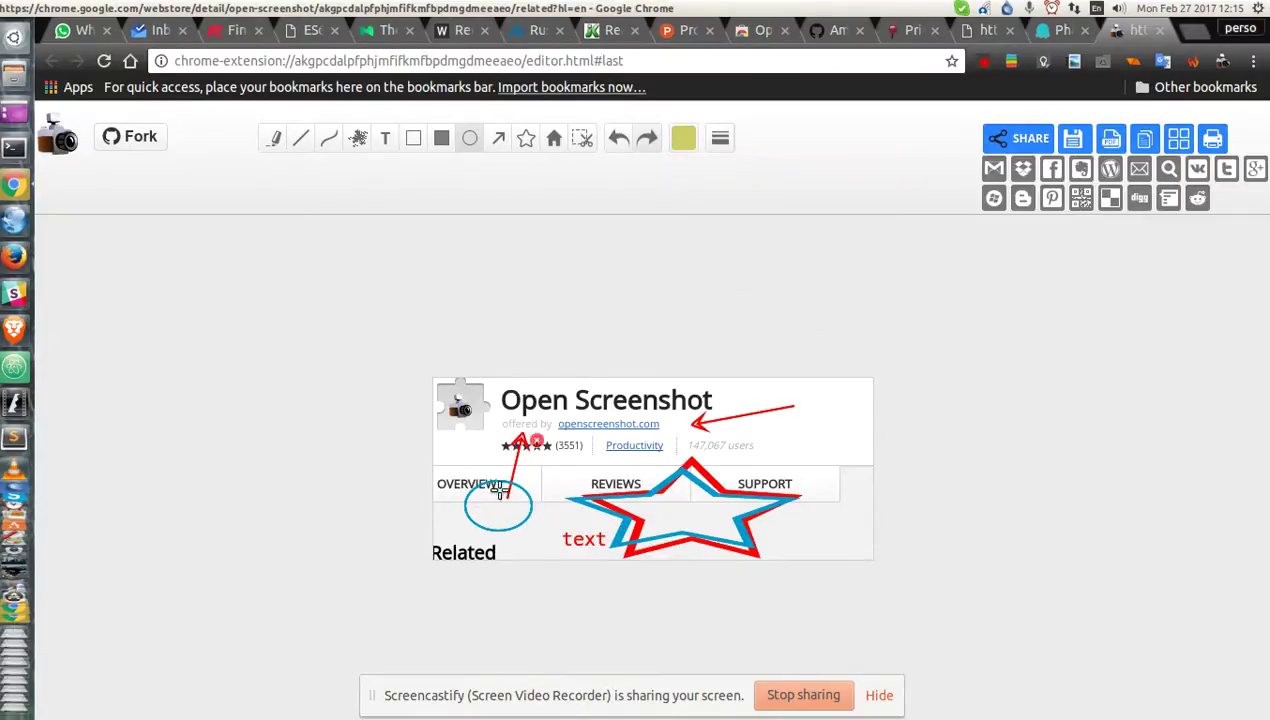
{"action": "left_click_drag", "start_coordinate": [466, 462], "coordinate": [532, 540]}
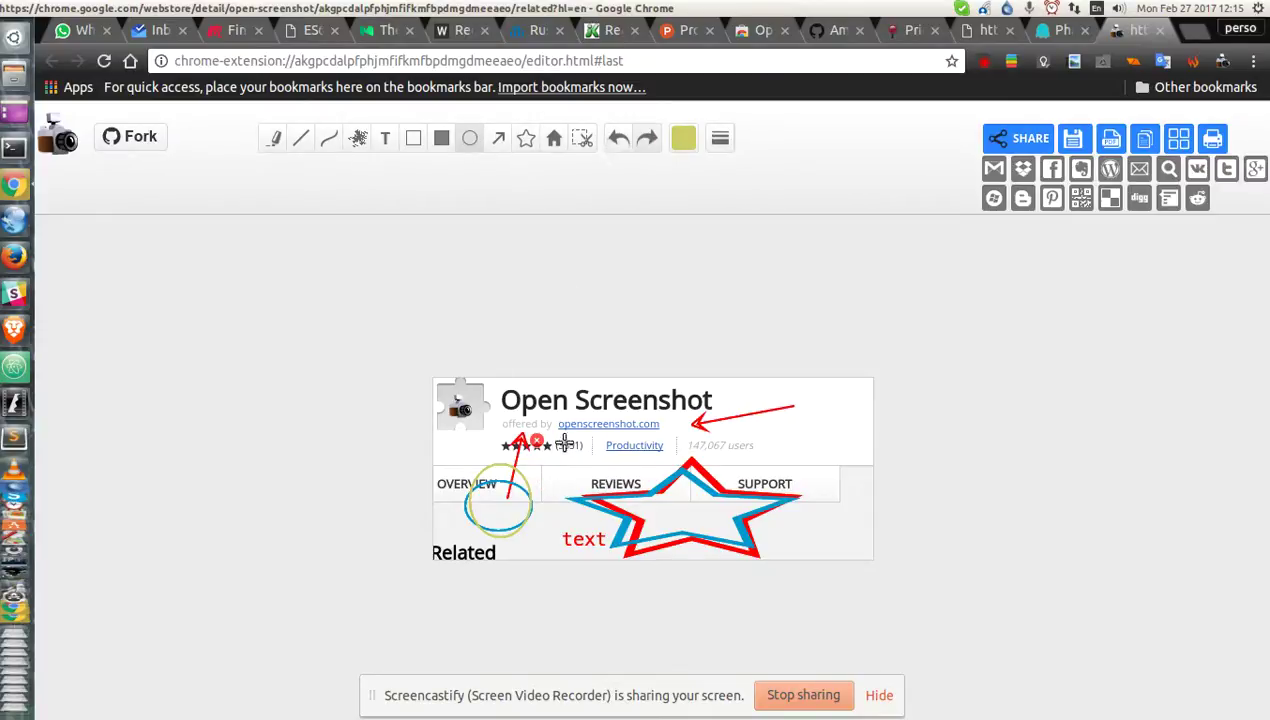
Step: Delete the star-rating arrow and the blue ellipse, then spray yellow dots over the title
{"action": "left_click", "coordinate": [537, 440]}
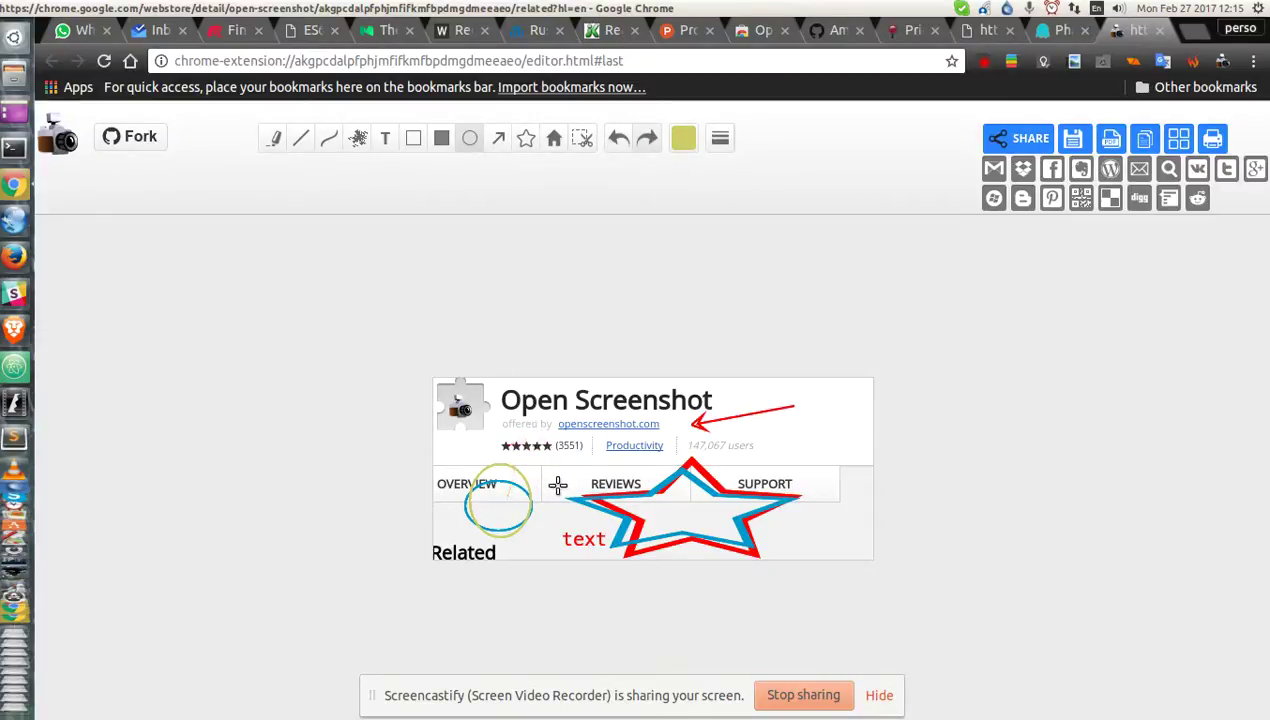
{"action": "left_click", "coordinate": [838, 428]}
{"action": "left_click", "coordinate": [838, 444]}
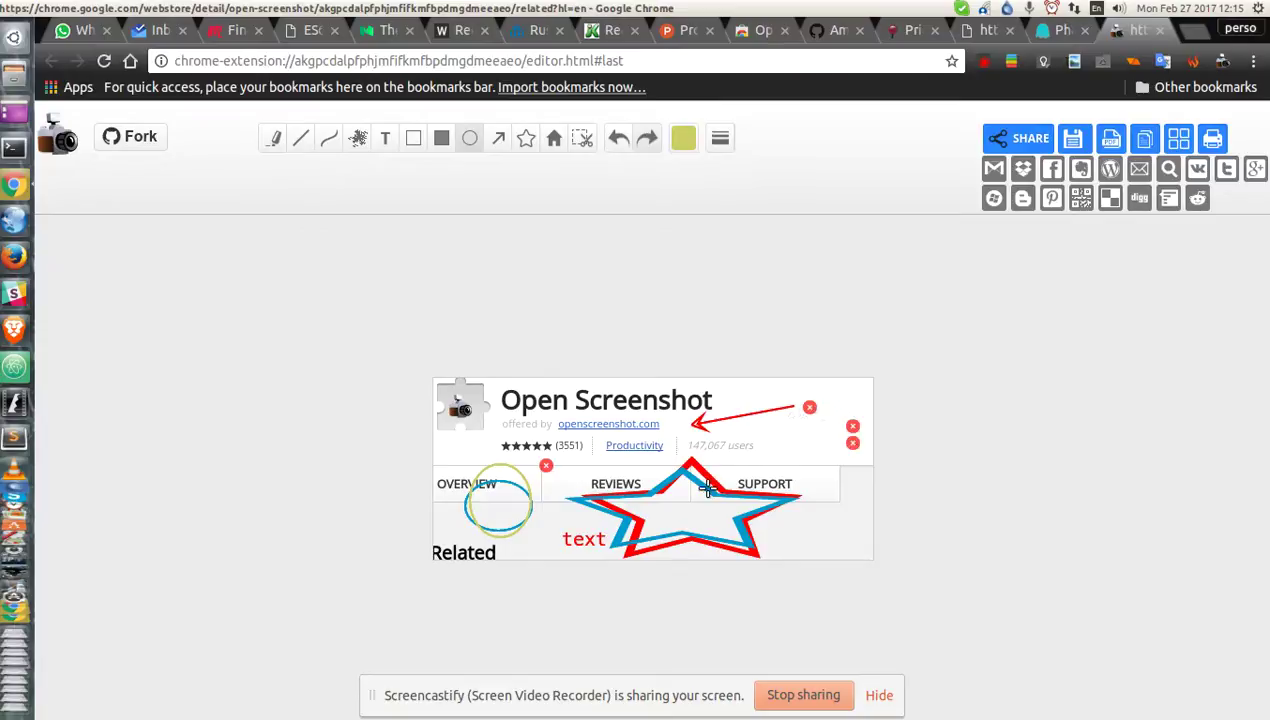
{"action": "left_click", "coordinate": [549, 484]}
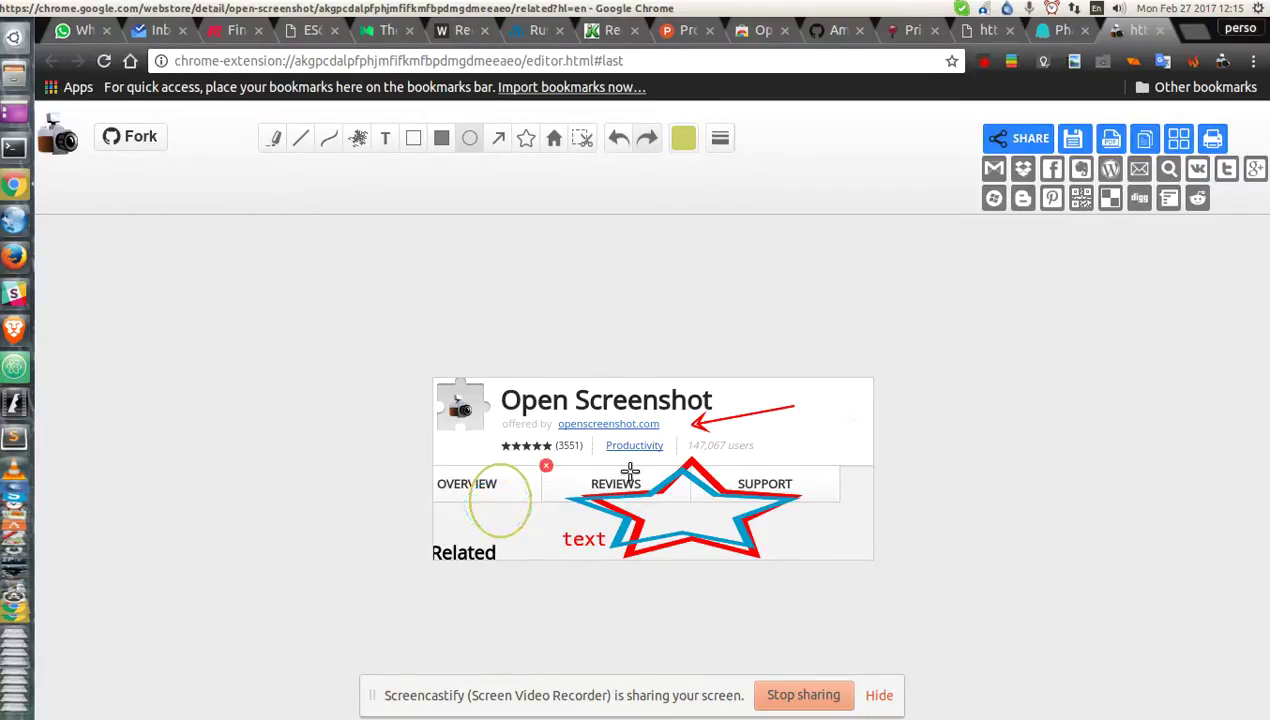
{"action": "left_click", "coordinate": [357, 137]}
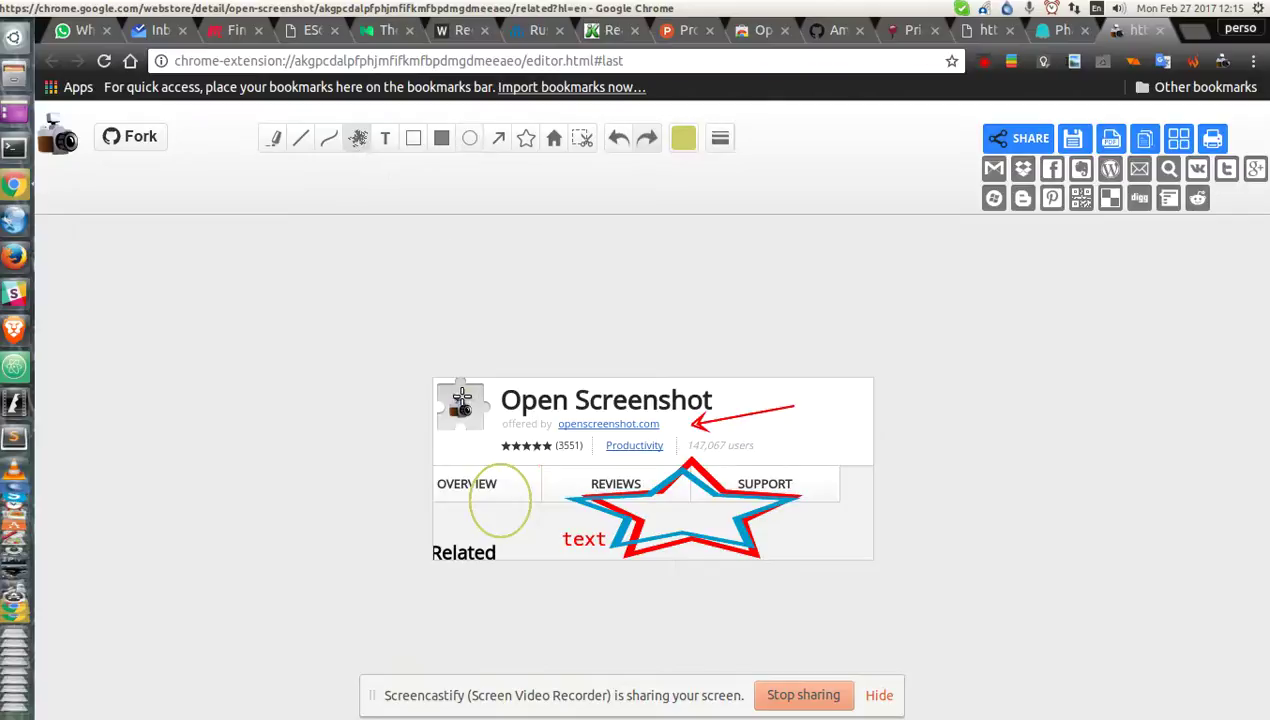
{"action": "left_click_drag", "start_coordinate": [460, 395], "coordinate": [524, 405]}
Step: Spray muted red dots over the title and highlight the Productivity and users line in translucent red
{"action": "left_click", "coordinate": [683, 137]}
{"action": "left_click", "coordinate": [789, 287]}
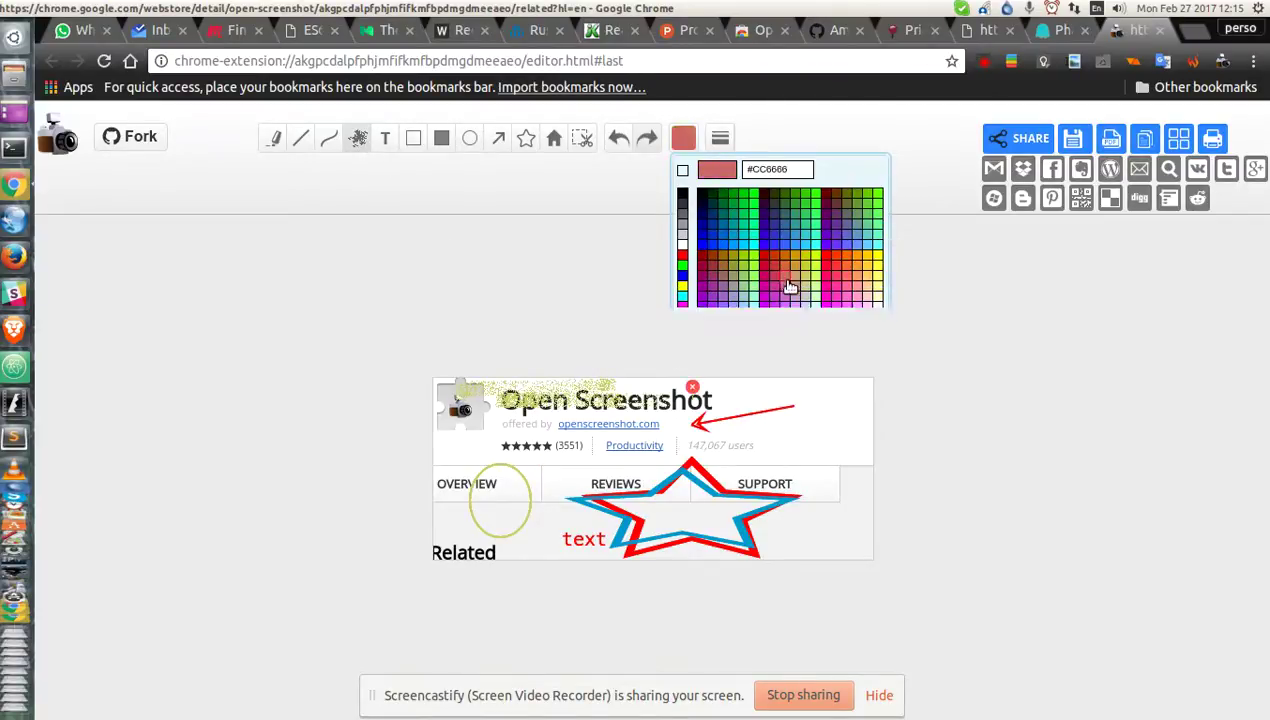
{"action": "mouse_move", "coordinate": [560, 405]}
{"action": "left_mouse_down"}
{"action": "mouse_move", "coordinate": [514, 405]}
{"action": "mouse_move", "coordinate": [550, 398]}
{"action": "left_mouse_up"}
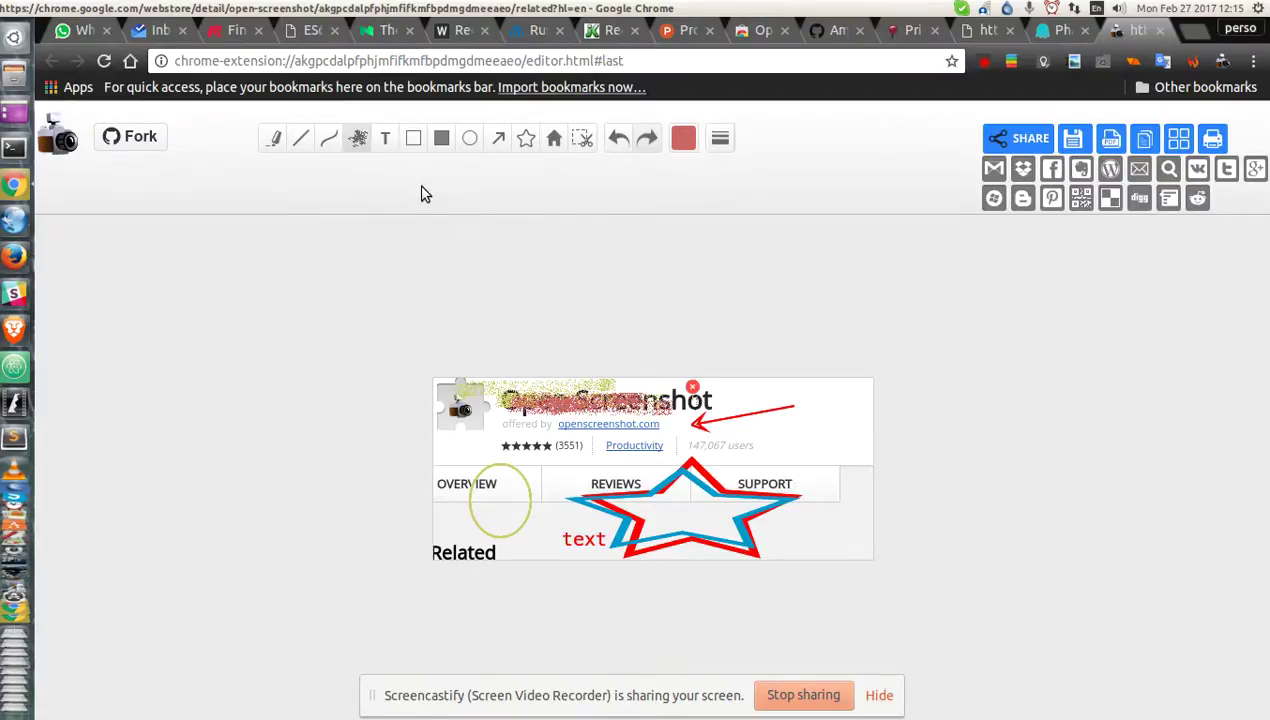
{"action": "left_click", "coordinate": [274, 136]}
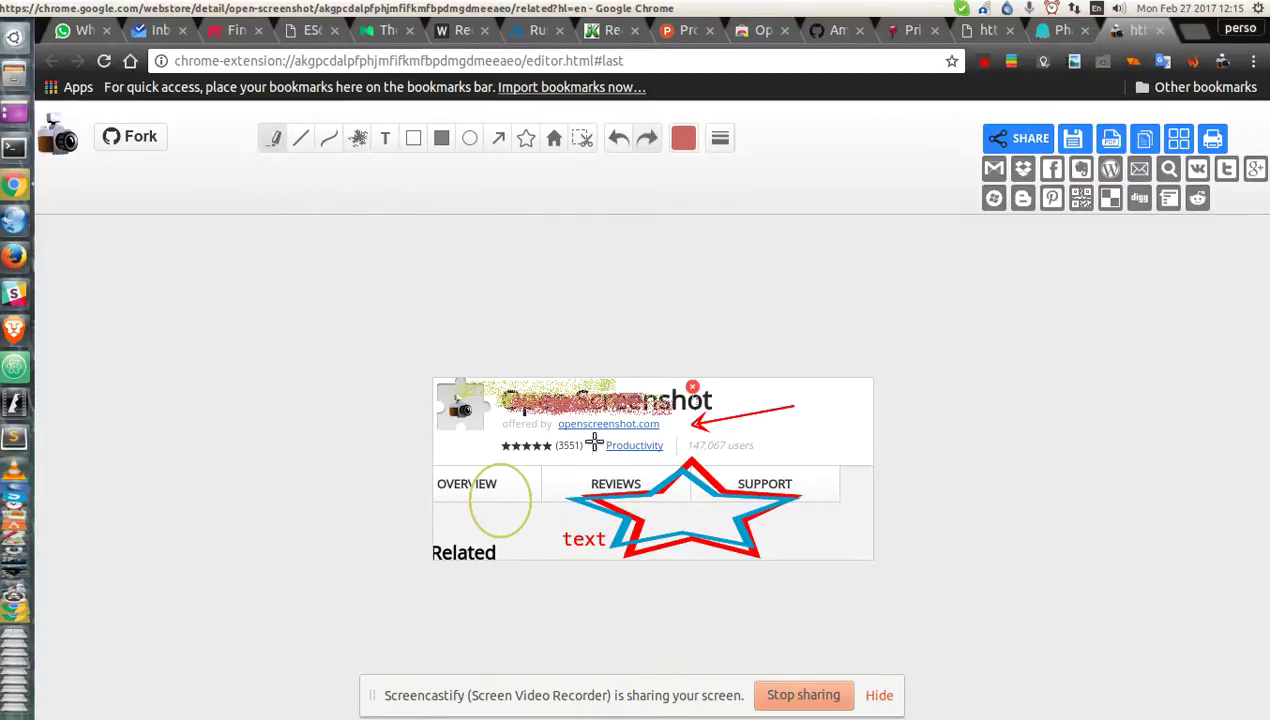
{"action": "left_click_drag", "start_coordinate": [576, 445], "coordinate": [668, 445]}
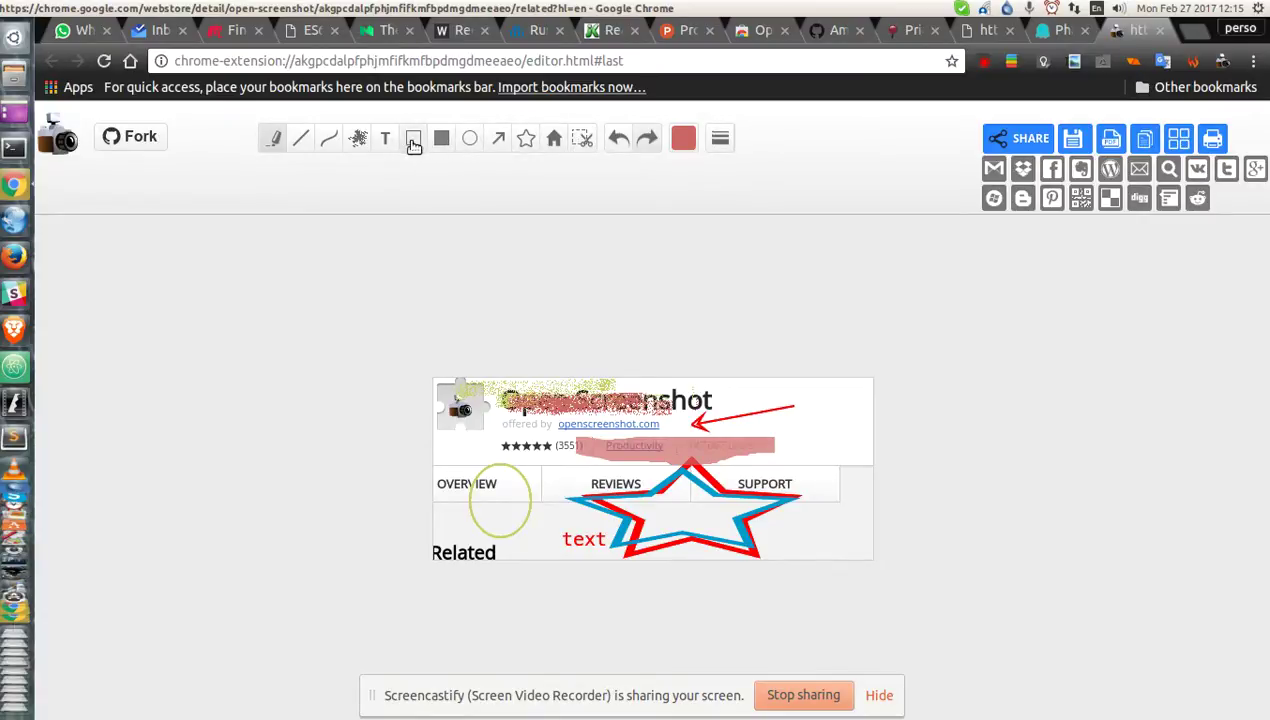
Step: Cover the Open Screenshot title with a solid red filled rectangle
{"action": "left_click", "coordinate": [441, 138]}
{"action": "left_click_drag", "start_coordinate": [502, 391], "coordinate": [751, 418]}
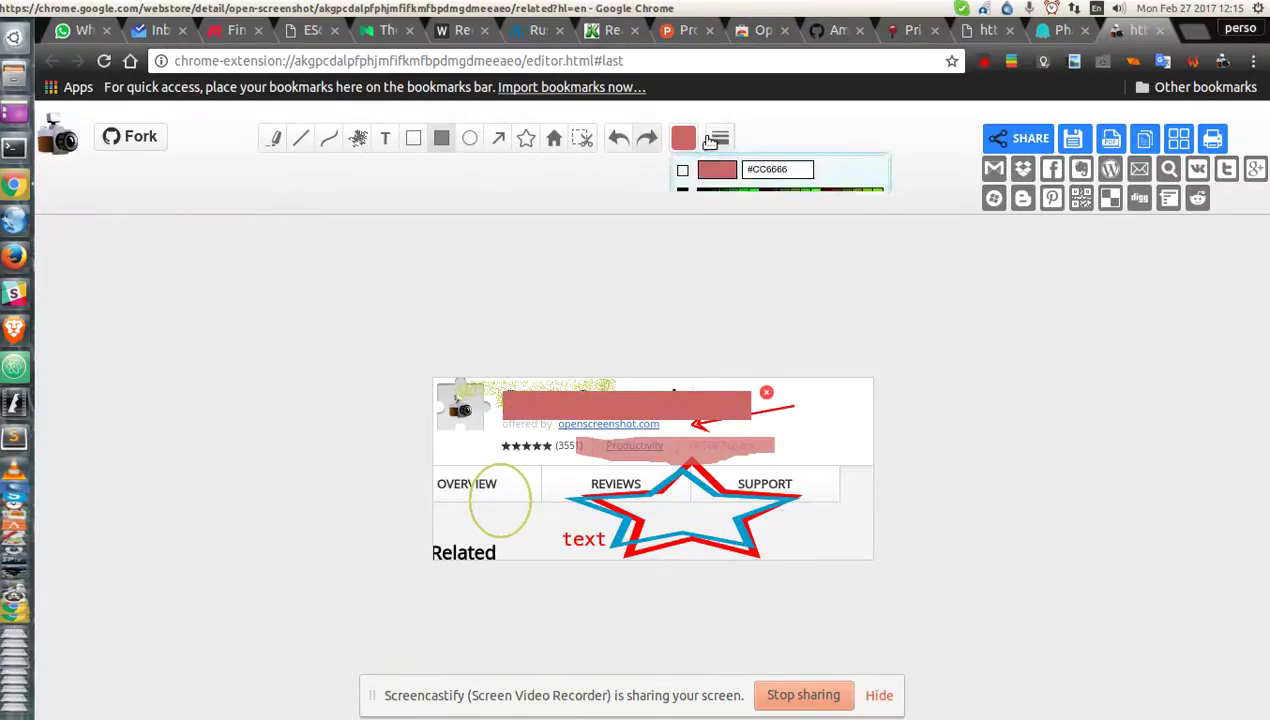
{"action": "left_click", "coordinate": [735, 265]}
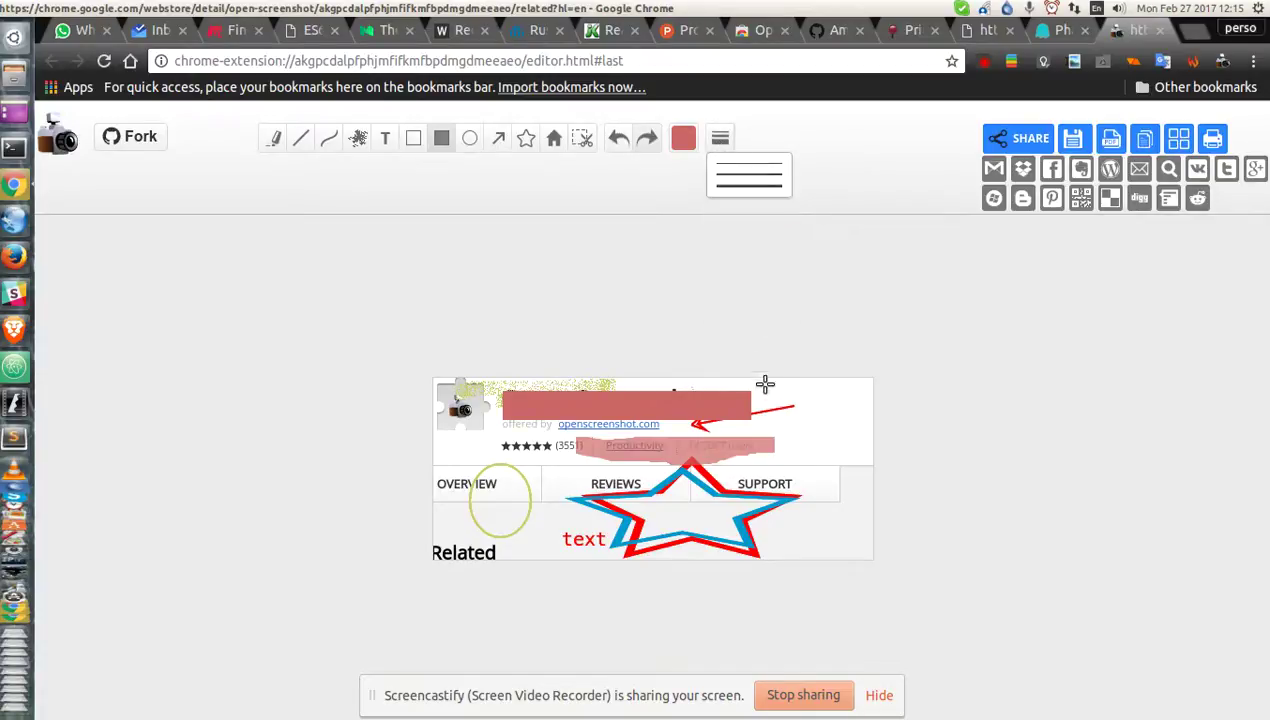
Step: Draw a thick red curve near the text label and a thin red curve along the right edge
{"action": "left_click", "coordinate": [329, 138]}
{"action": "mouse_move", "coordinate": [503, 435]}
{"action": "left_mouse_down"}
{"action": "mouse_move", "coordinate": [541, 432]}
{"action": "mouse_move", "coordinate": [566, 516]}
{"action": "left_mouse_up"}
{"action": "left_click", "coordinate": [720, 138]}
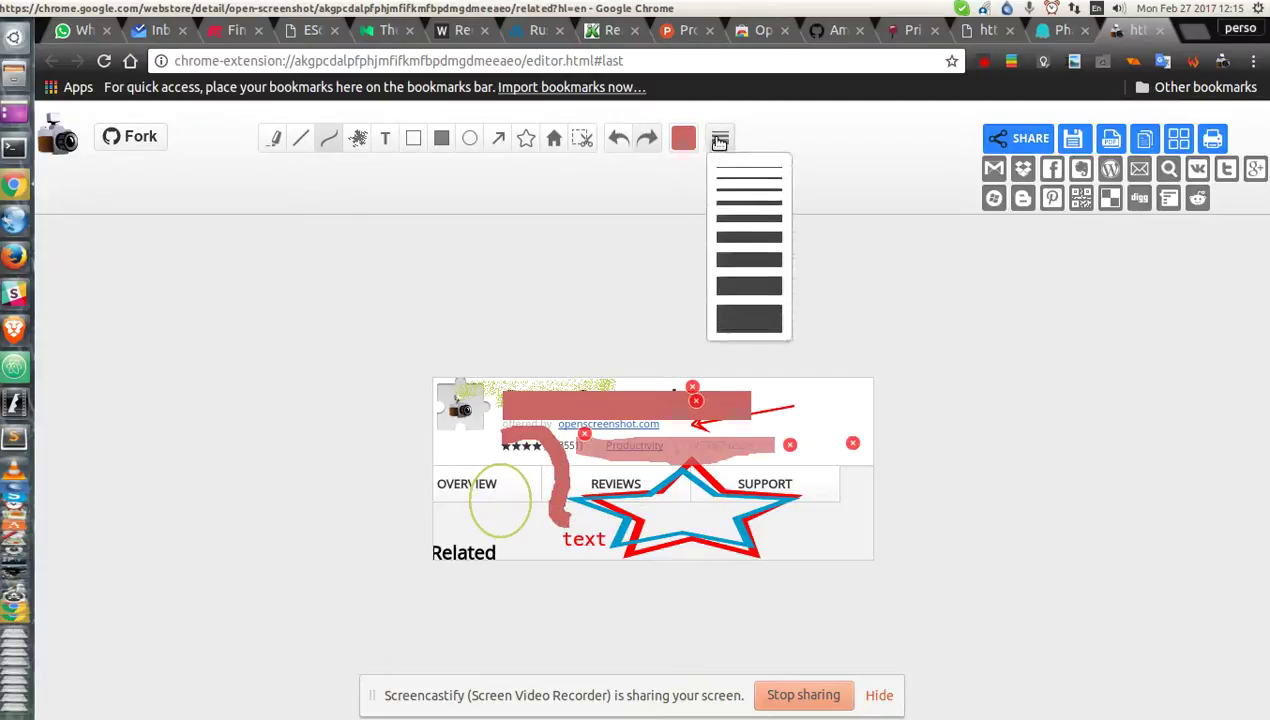
{"action": "left_click", "coordinate": [733, 191]}
{"action": "left_click_drag", "start_coordinate": [802, 396], "coordinate": [840, 495]}
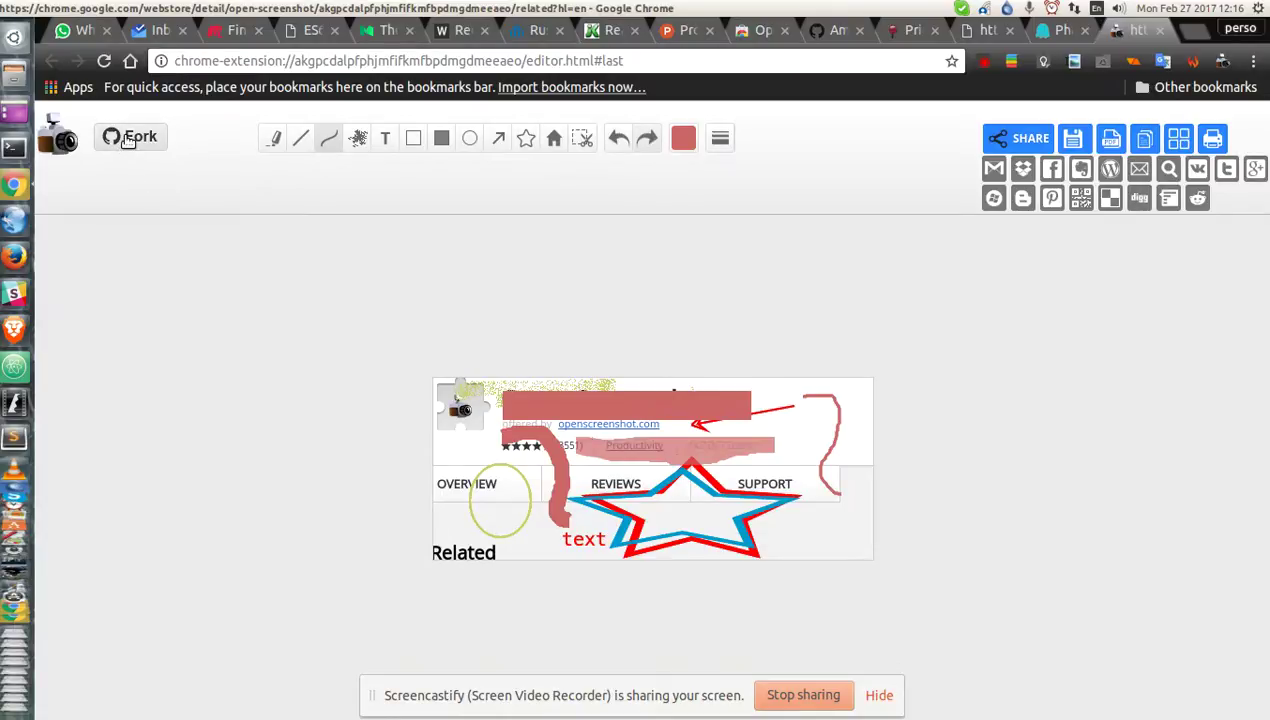
Step: Visit the webpage-screenshot GitHub repository via the editor's Fork button and browse its page
{"action": "left_click", "coordinate": [62, 141]}
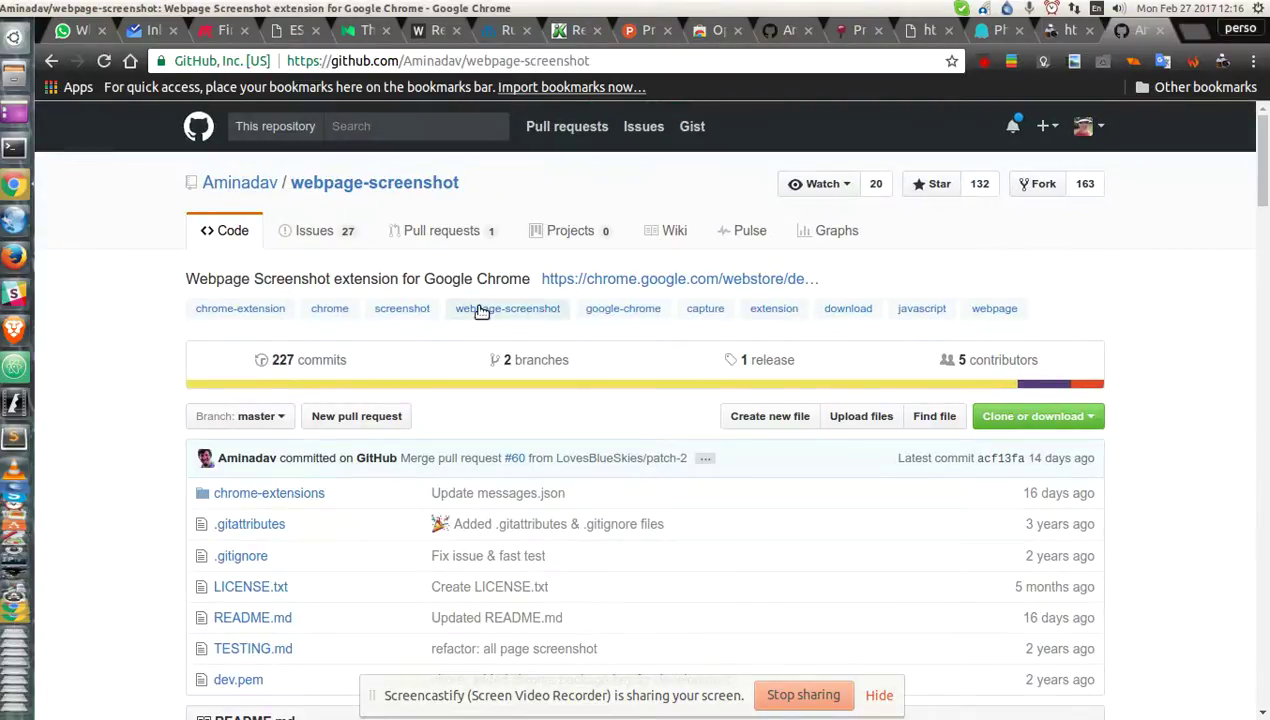
{"action": "scroll", "coordinate": [481, 312], "scroll_direction": "down", "scroll_amount": 2}
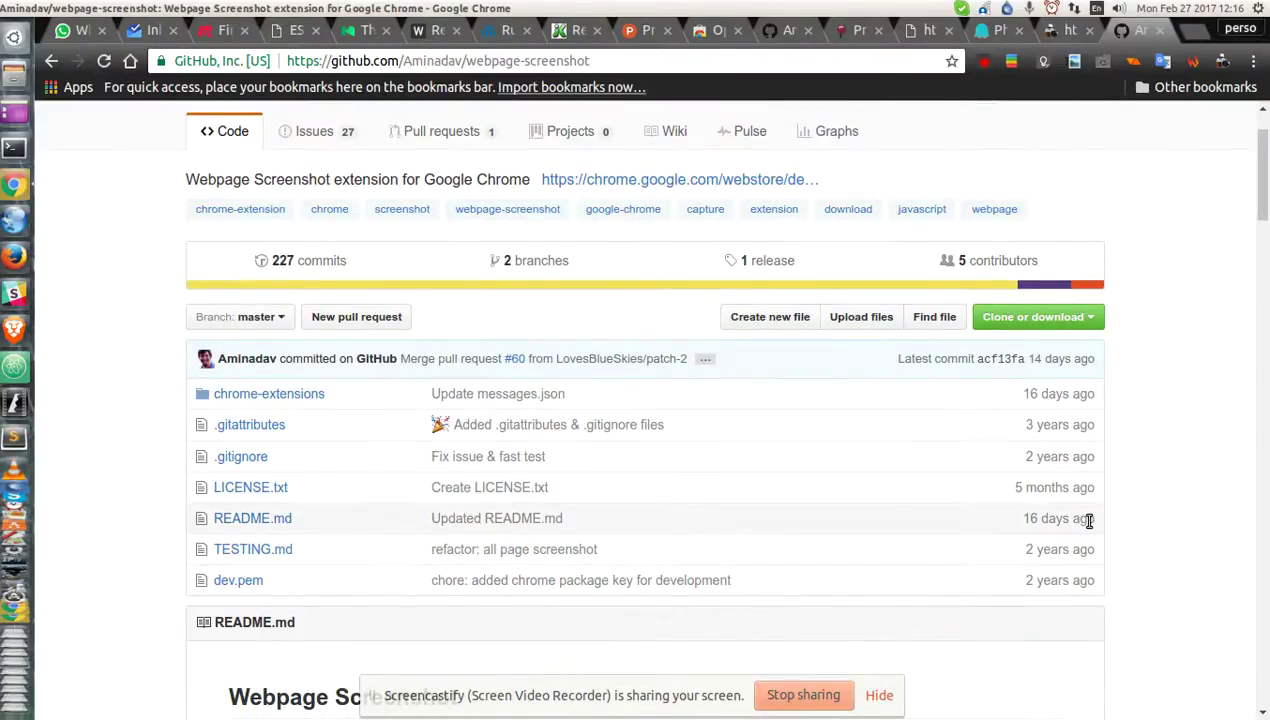
{"action": "left_click_drag", "start_coordinate": [1089, 520], "coordinate": [441, 518]}
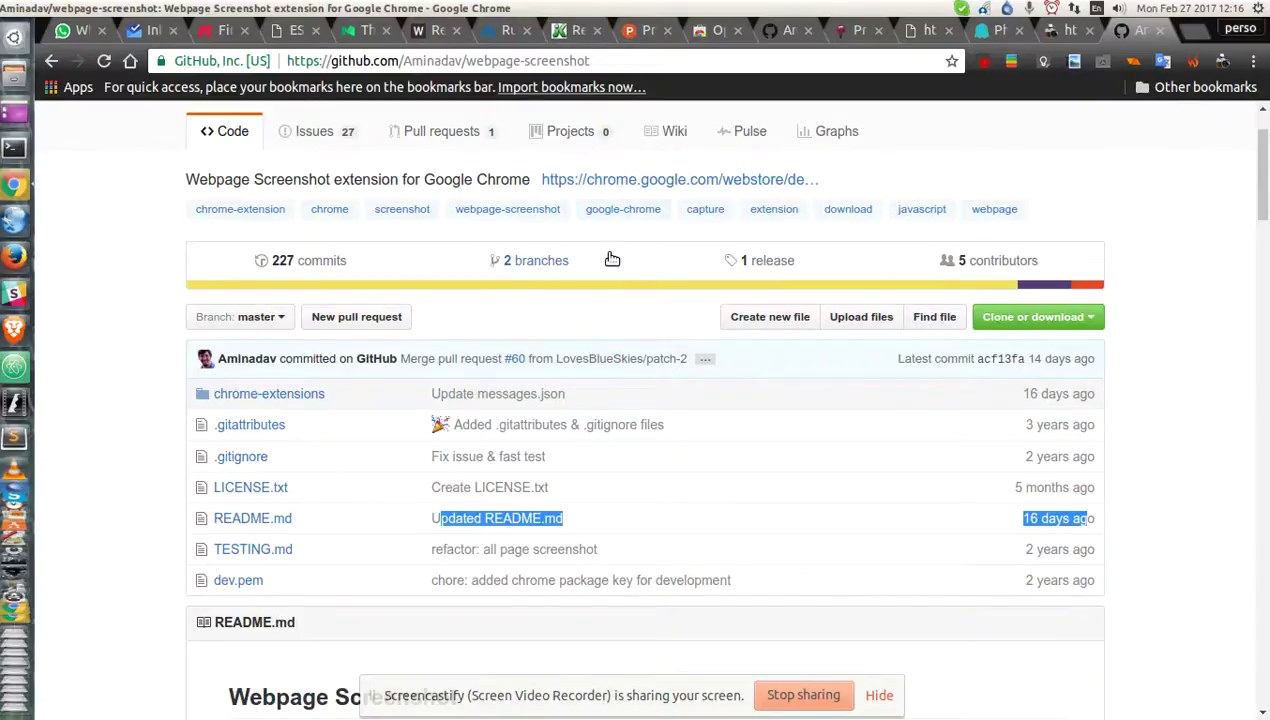
{"action": "scroll", "coordinate": [586, 318], "scroll_direction": "up", "scroll_amount": 2}
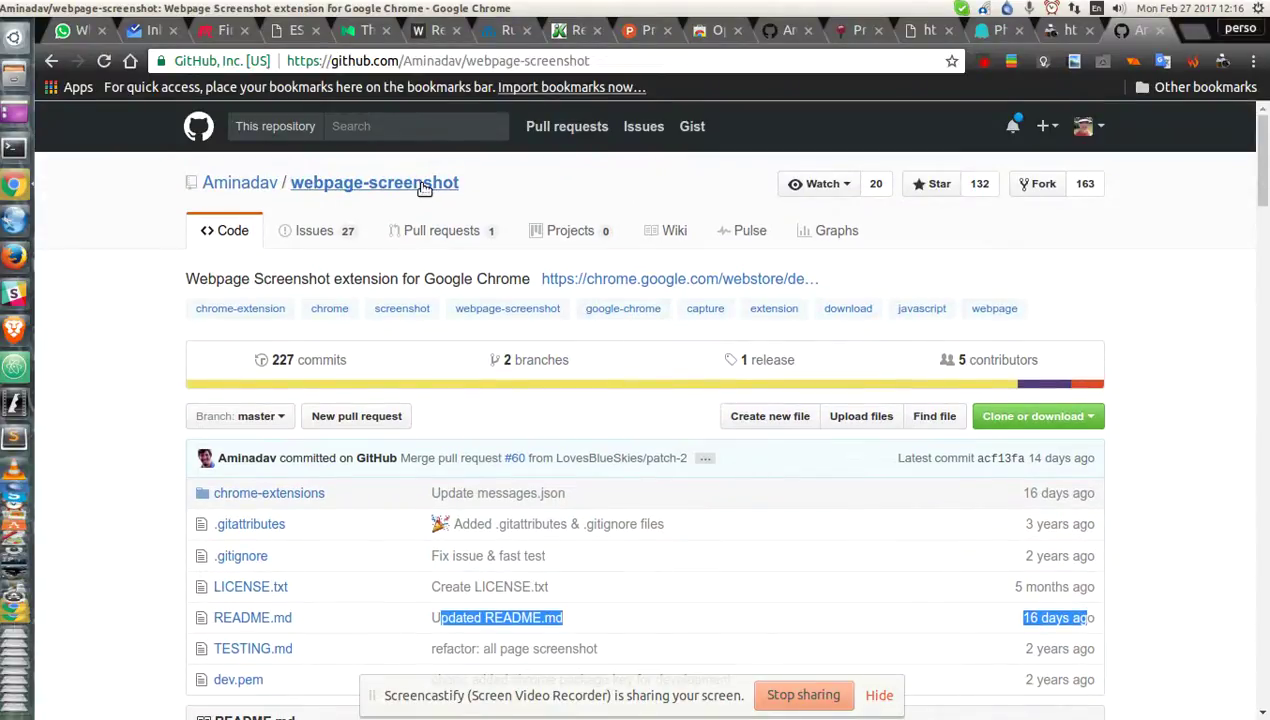
{"action": "left_click", "coordinate": [1222, 62]}
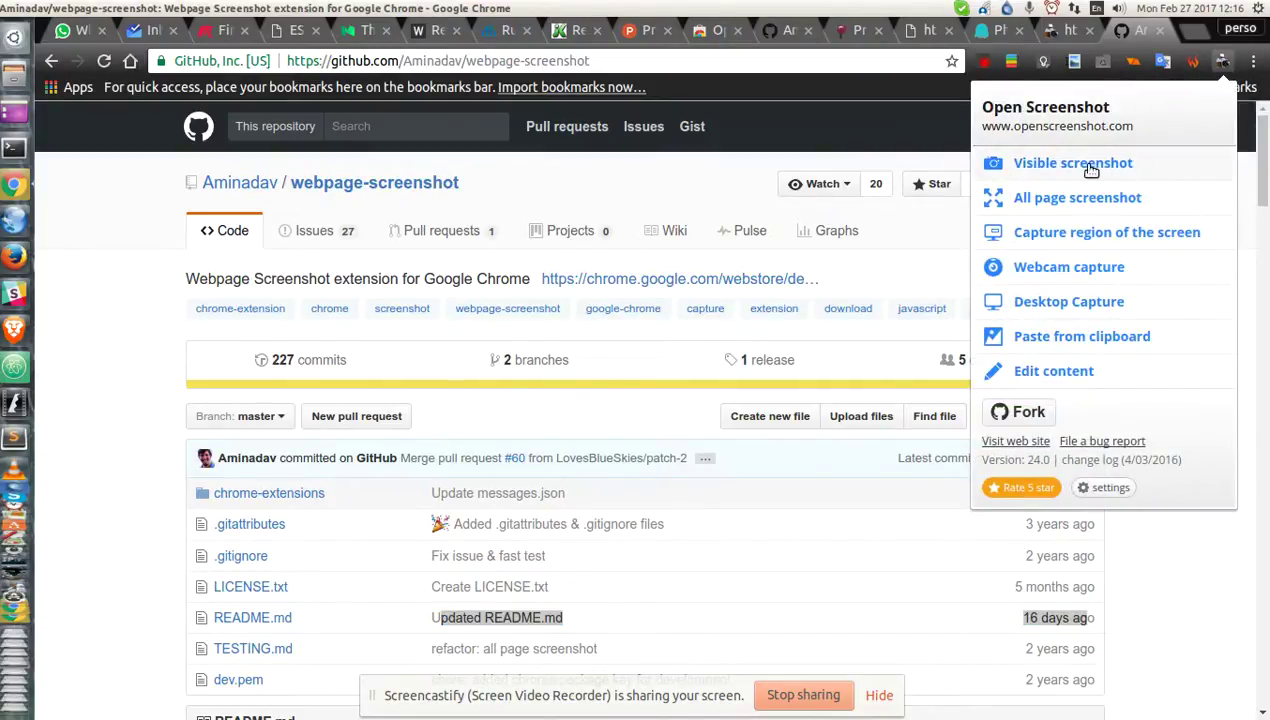
Step: Capture the GitHub page, draw red looping curves across it, and crop to the repo header
{"action": "left_click", "coordinate": [1090, 170]}
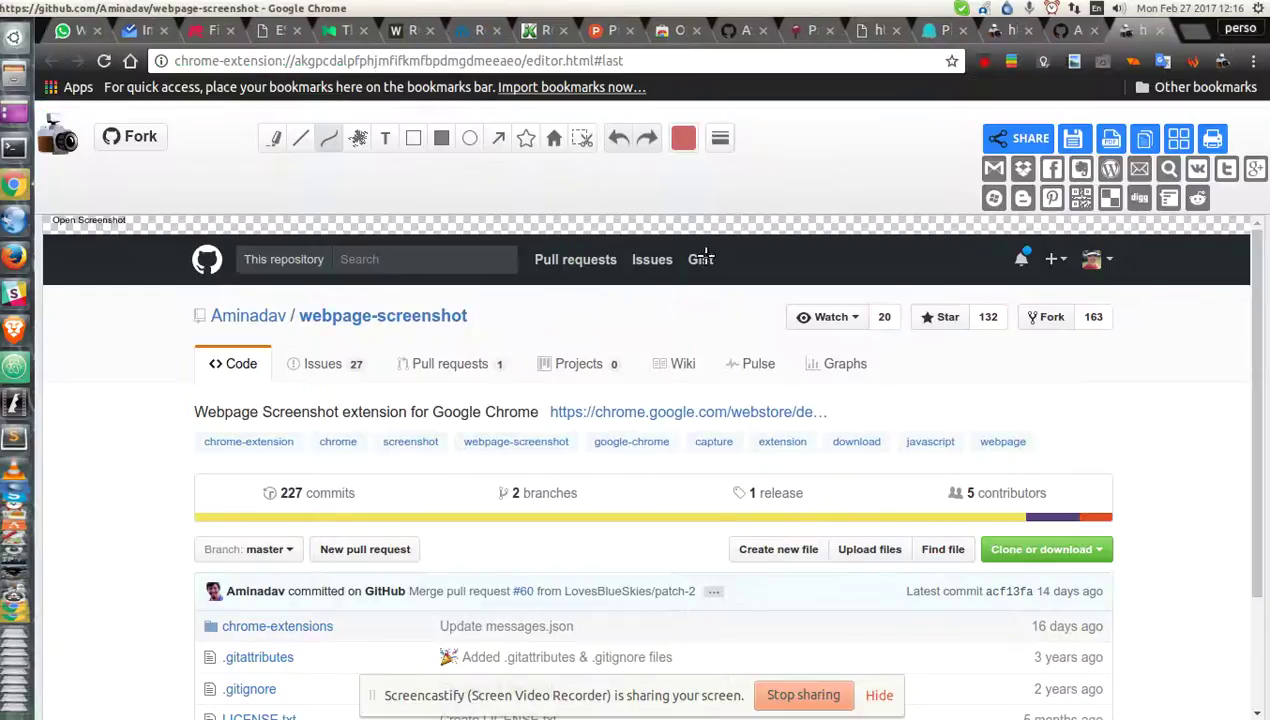
{"action": "mouse_move", "coordinate": [312, 326]}
{"action": "left_mouse_down"}
{"action": "mouse_move", "coordinate": [496, 454]}
{"action": "mouse_move", "coordinate": [734, 456]}
{"action": "mouse_move", "coordinate": [853, 506]}
{"action": "left_mouse_up"}
{"action": "left_click", "coordinate": [582, 137]}
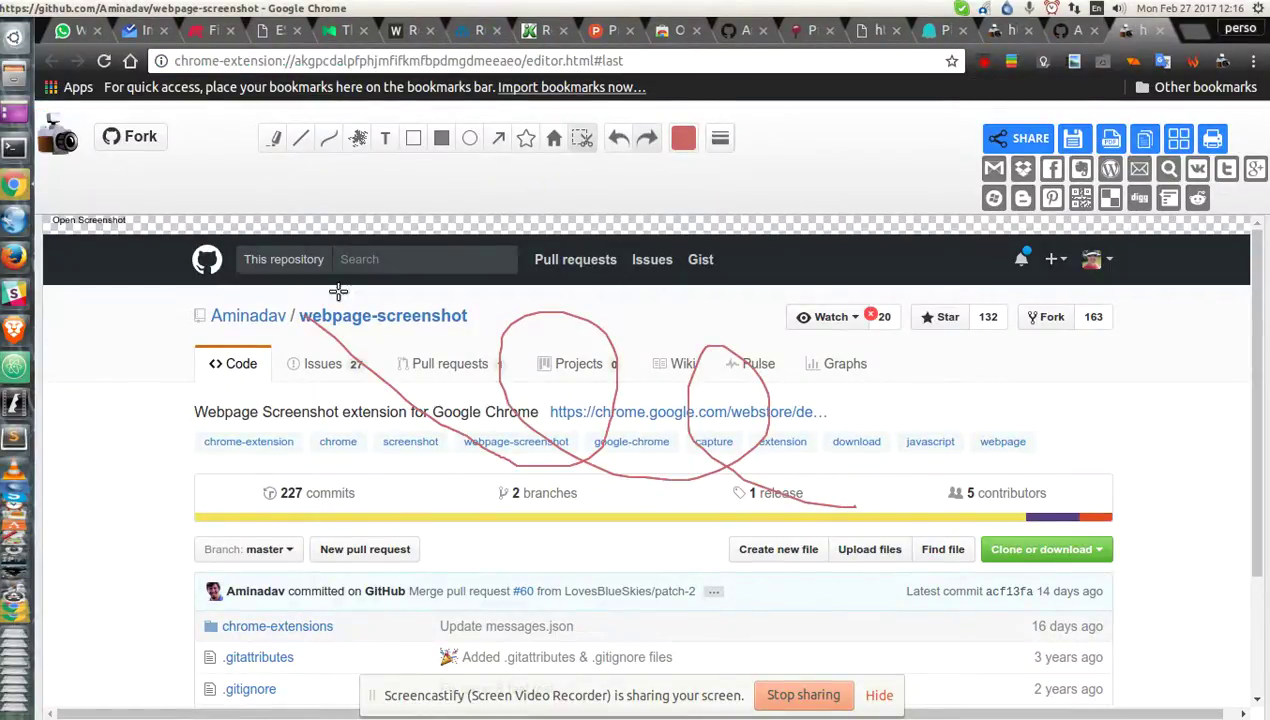
{"action": "left_click_drag", "start_coordinate": [333, 351], "coordinate": [991, 559]}
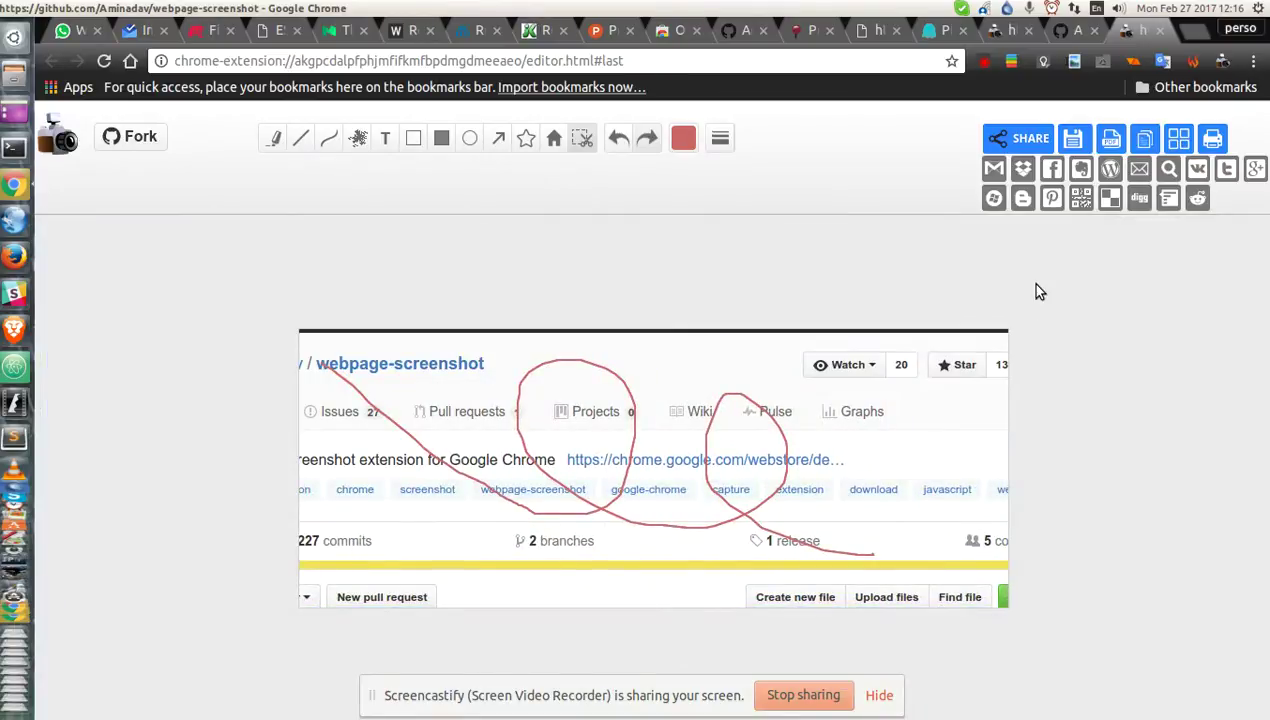